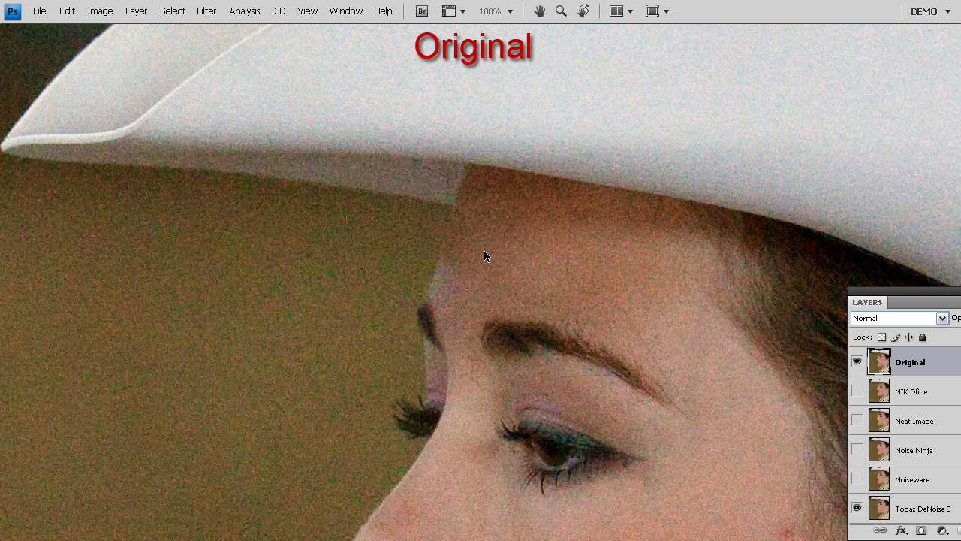
Compare the Original layer with Topaz DeNoise 3 around the hat brim and eyes at 100%, leaving the Original layer hidden
key("ctrl+0")
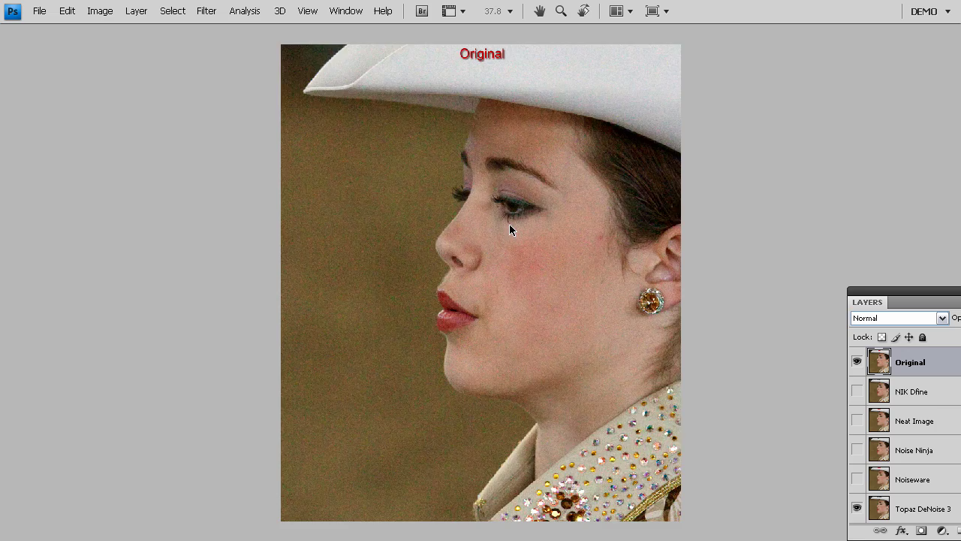
key("ctrl+1")
left_click_drag(501, 149, 531, 323)
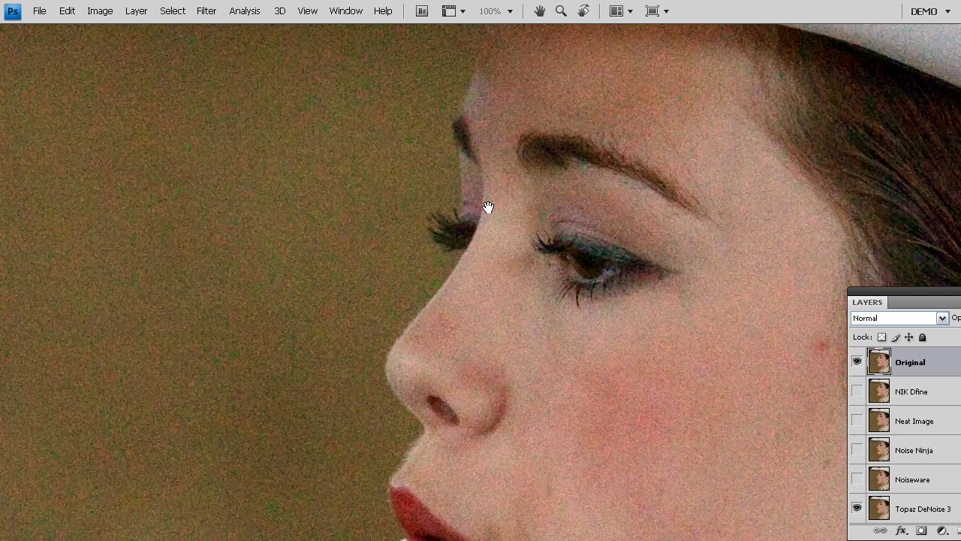
left_click_drag(488, 208, 495, 251)
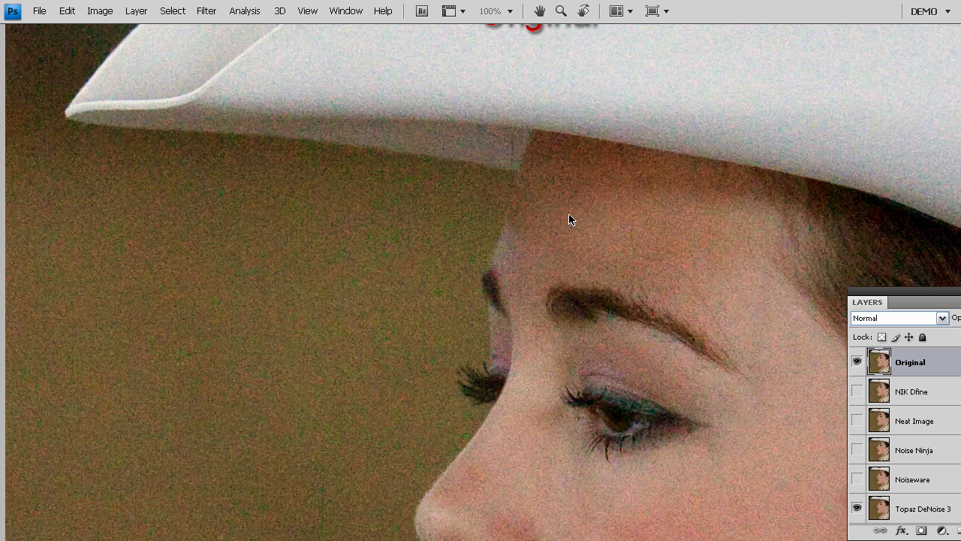
left_click_drag(568, 218, 536, 237)
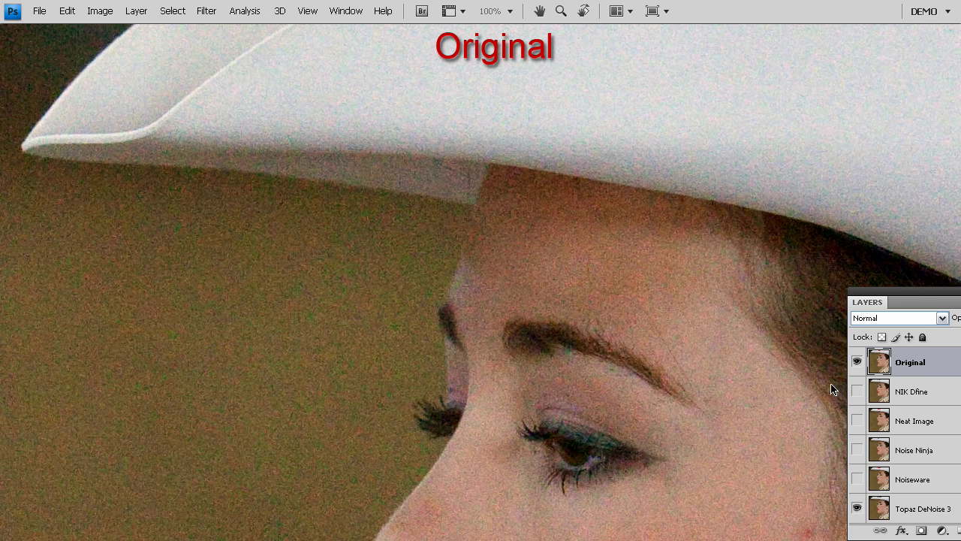
left_click(857, 363)
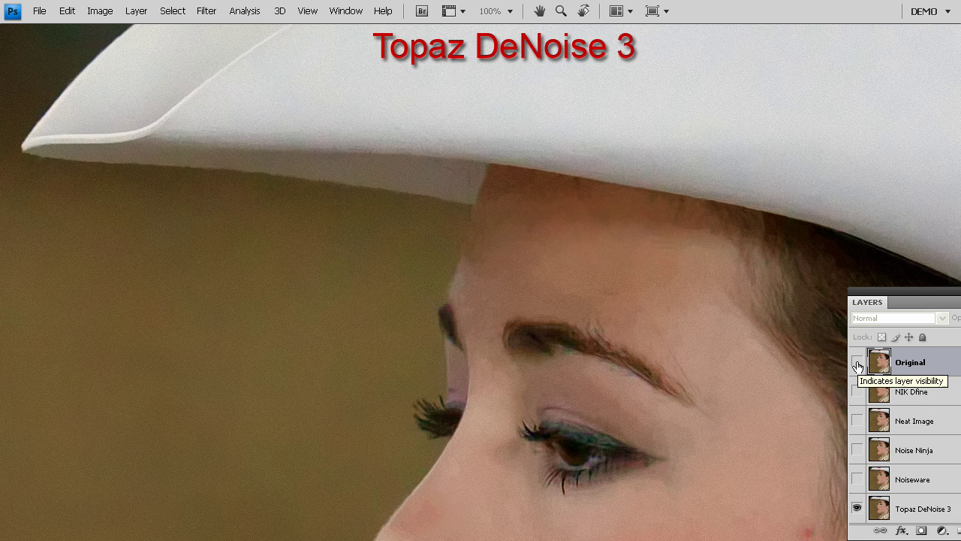
left_click(857, 364)
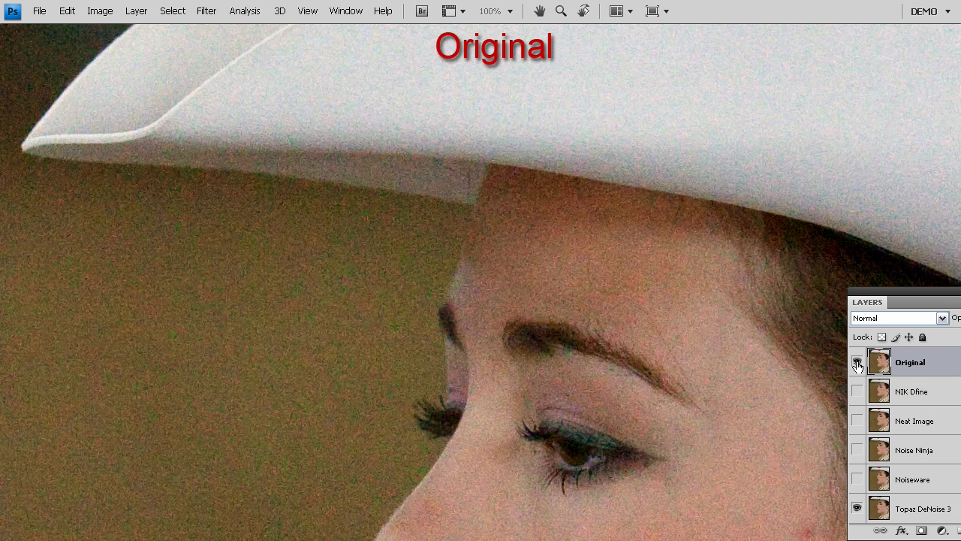
left_click(857, 364)
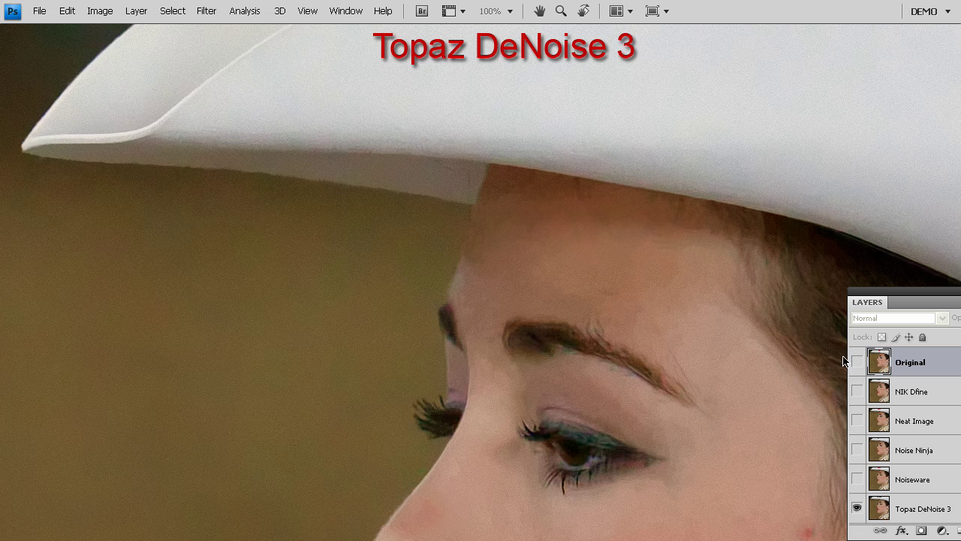
Compare the Original layer with Topaz DeNoise 3 on the whole portrait, leaving the Original layer hidden
key("ctrl+0")
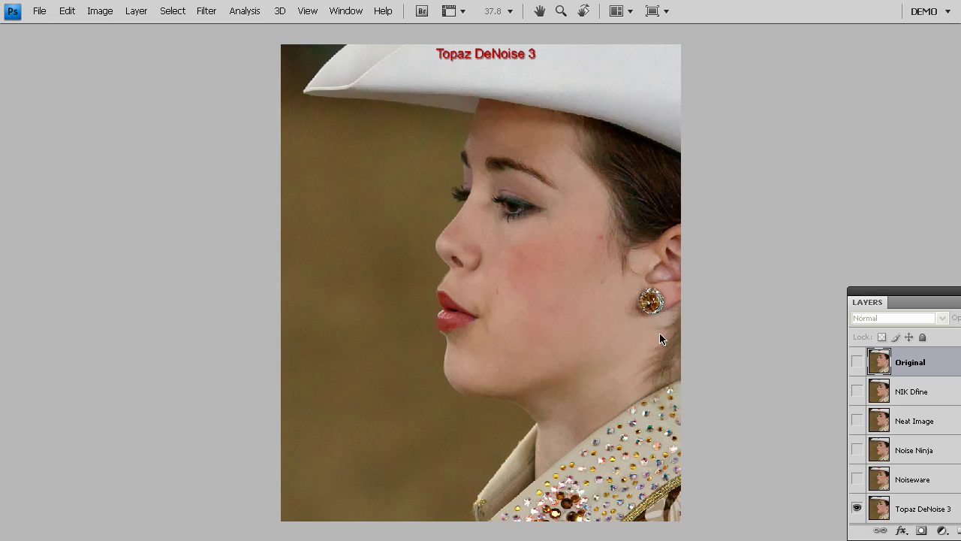
left_click(857, 364)
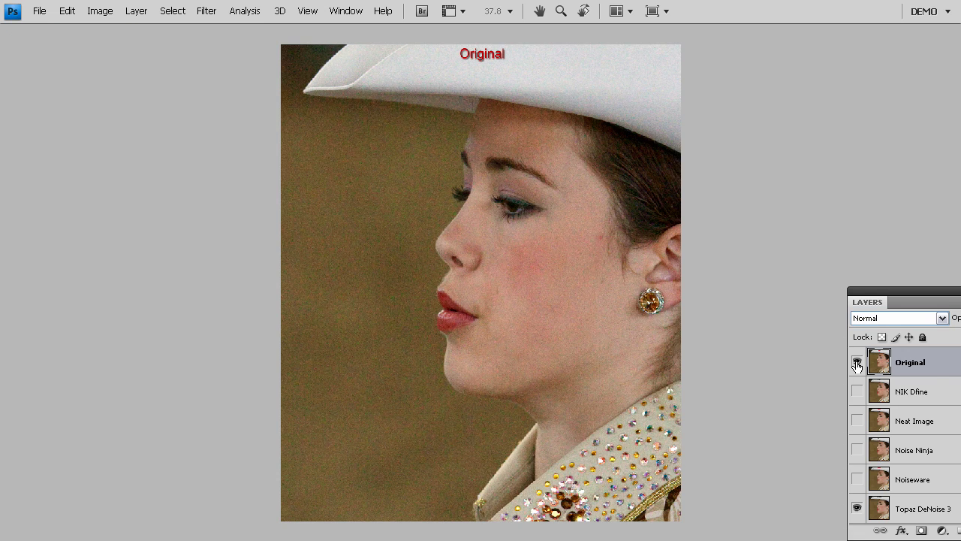
left_click(857, 364)
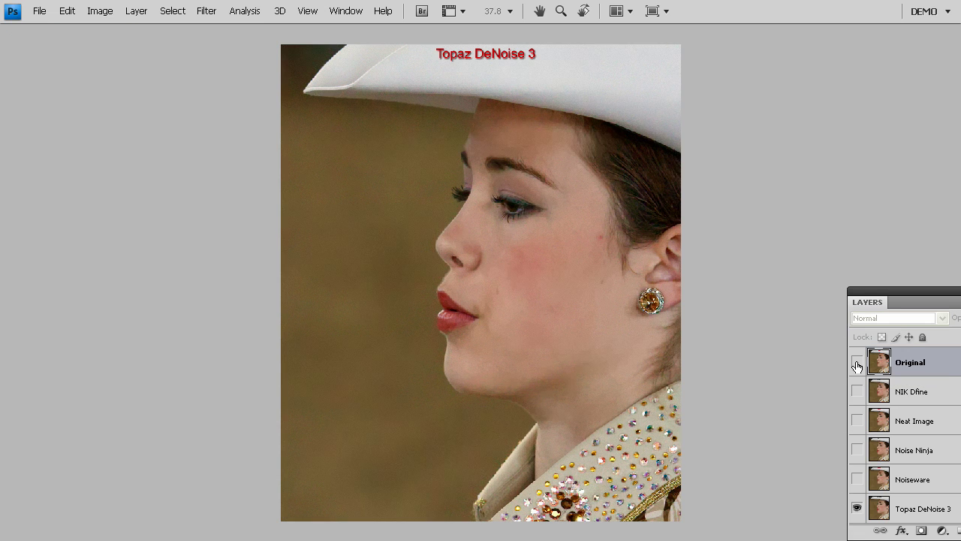
Compare the Topaz DeNoise 3 result with the Original layer in the hair, cheek and ear area, ending with the Original layer hidden
key("ctrl+1")
left_click_drag(736, 200, 473, 338)
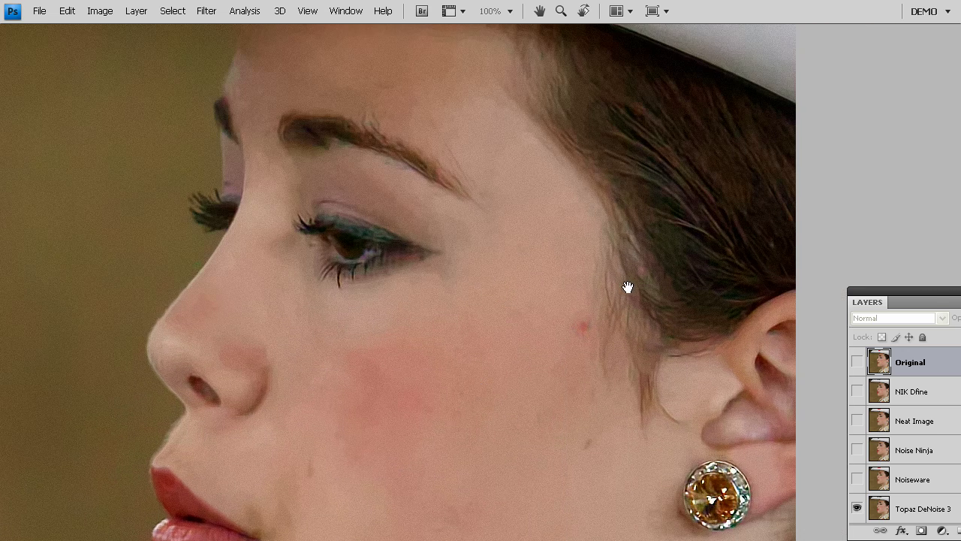
left_click_drag(628, 225, 539, 285)
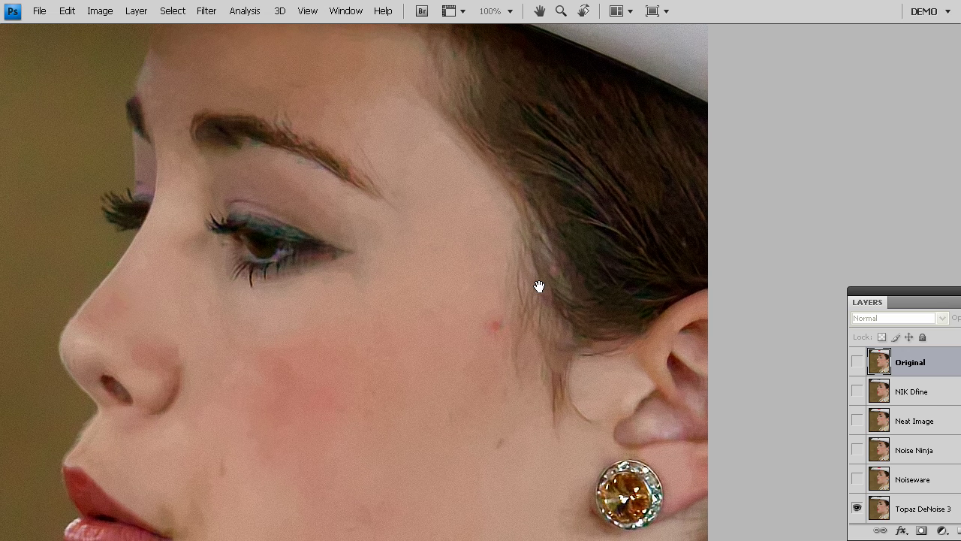
left_click(857, 362)
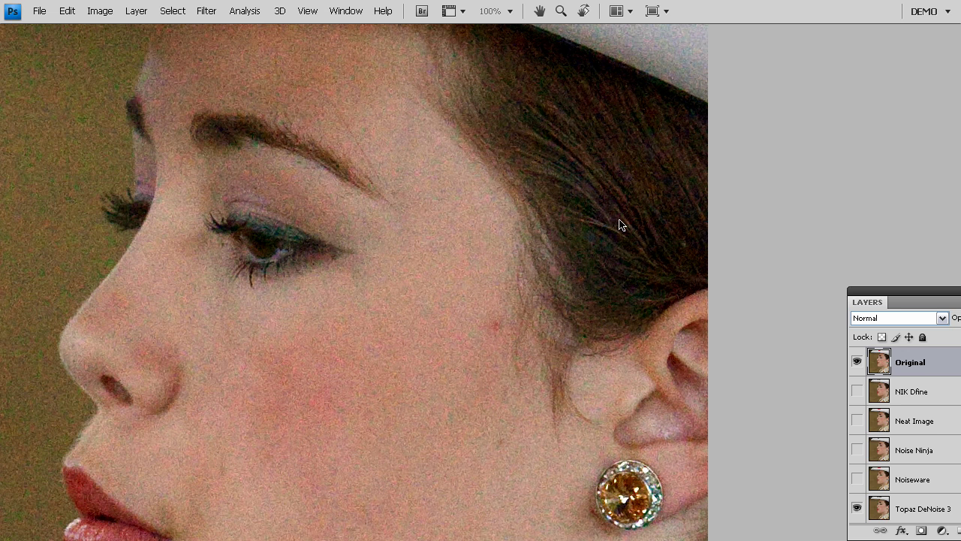
scroll(608, 219, "up", 1)
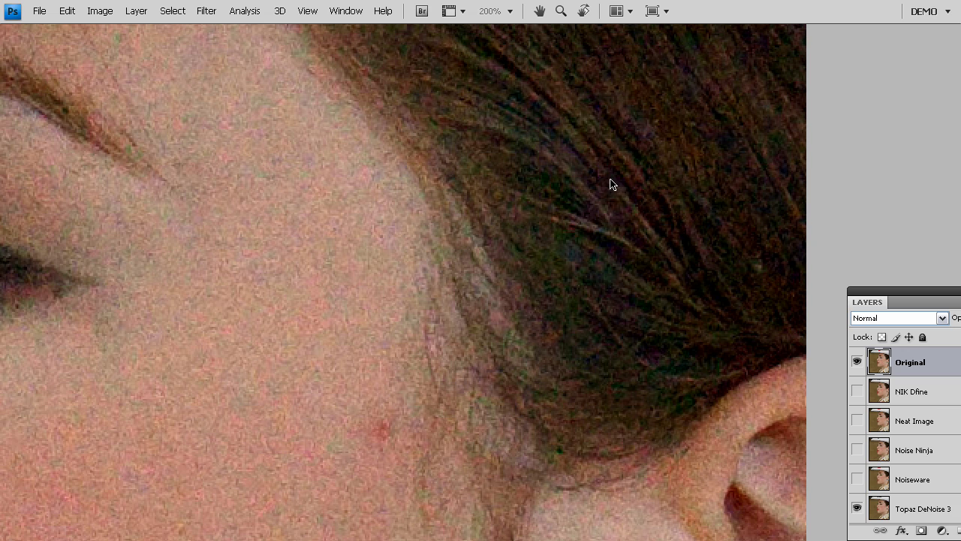
scroll(590, 148, "down", 1)
left_click_drag(600, 204, 619, 220)
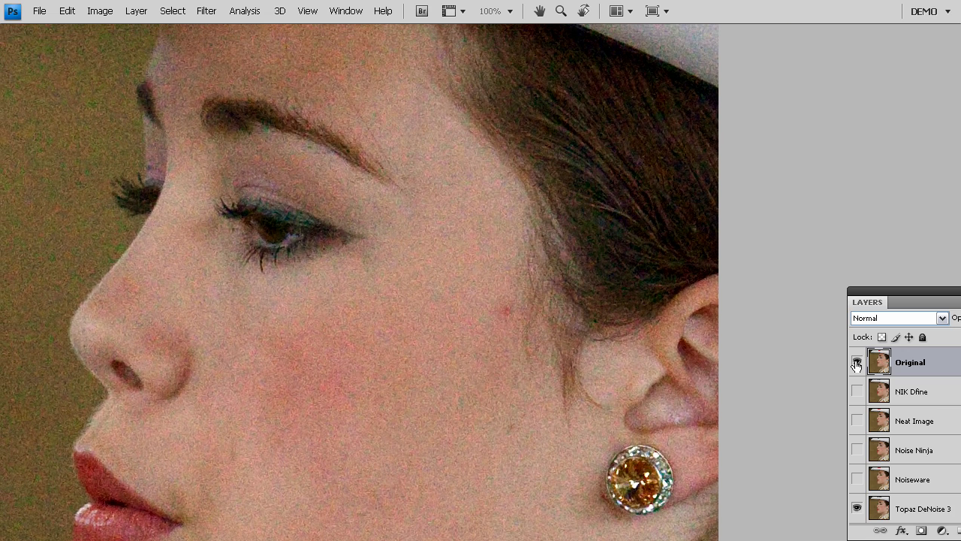
left_click(856, 362)
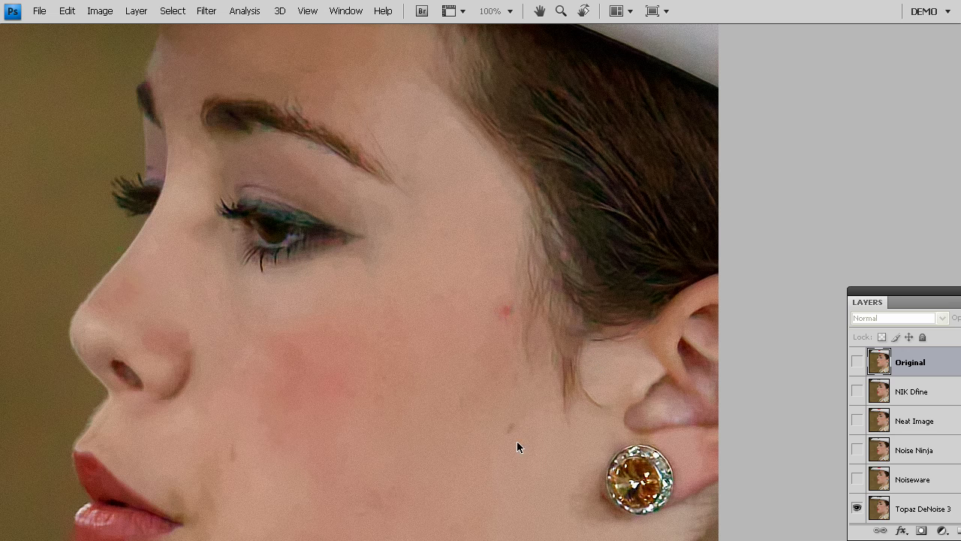
Examine the neck and rhinestone collar at 300% on the Topaz DeNoise 3 layer and show the Original layer for comparison
left_click_drag(517, 443, 550, 260)
left_click_drag(545, 393, 571, 255)
left_click_drag(562, 371, 580, 228)
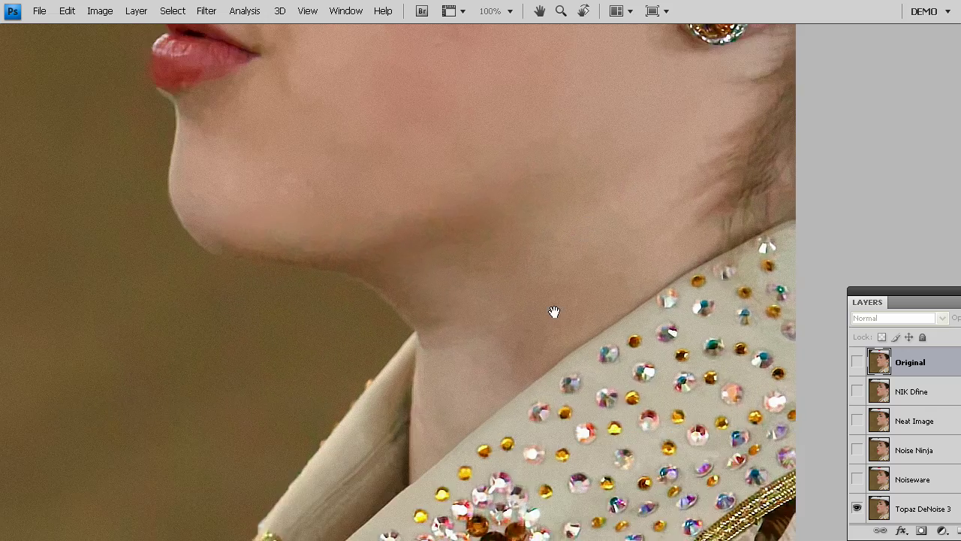
left_click_drag(554, 312, 571, 190)
left_click(551, 285, "ctrl")
left_click(550, 284, "ctrl")
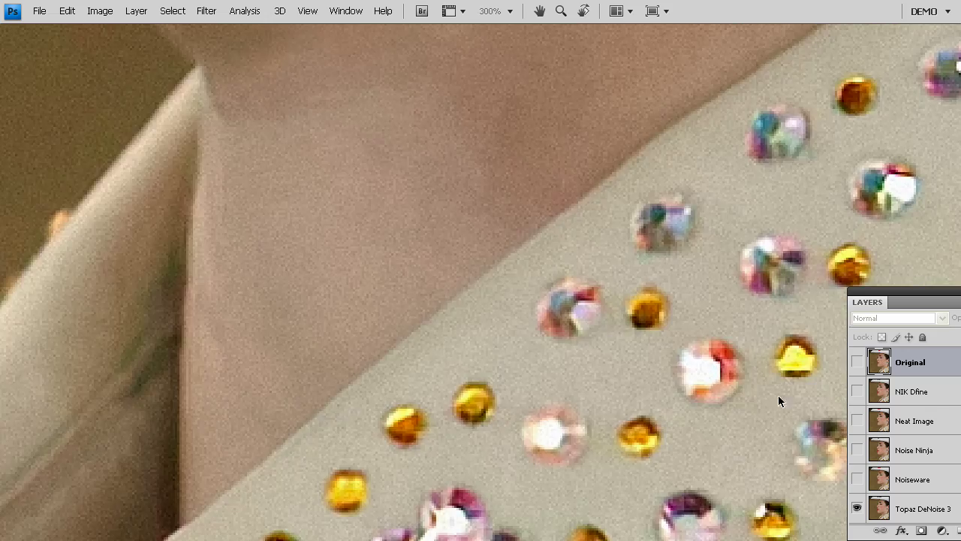
left_click(857, 361)
left_click(637, 232)
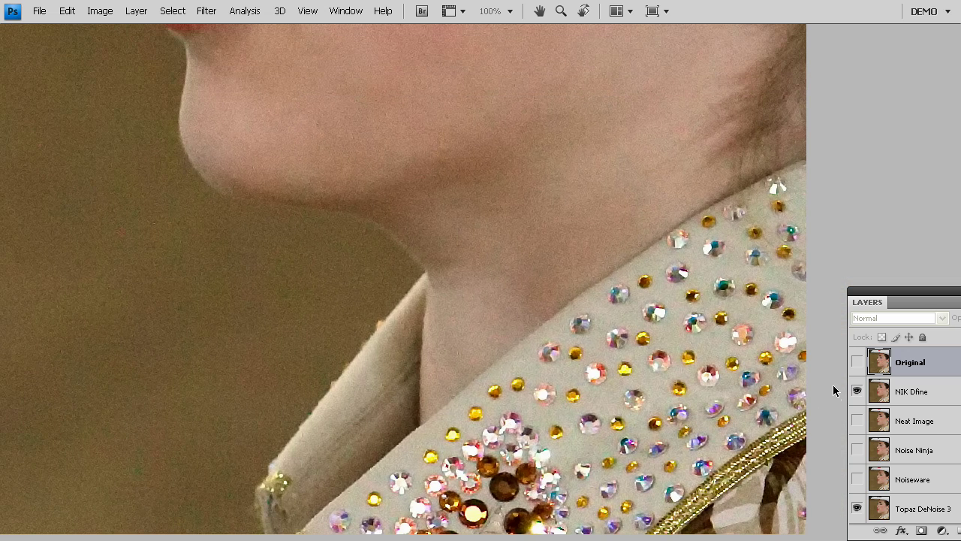
Compare the NIK Dfine result with the Original layer on the chin and rhinestone collar by toggling the Original layer's visibility
left_click(857, 363)
left_click(857, 362)
left_click(857, 363)
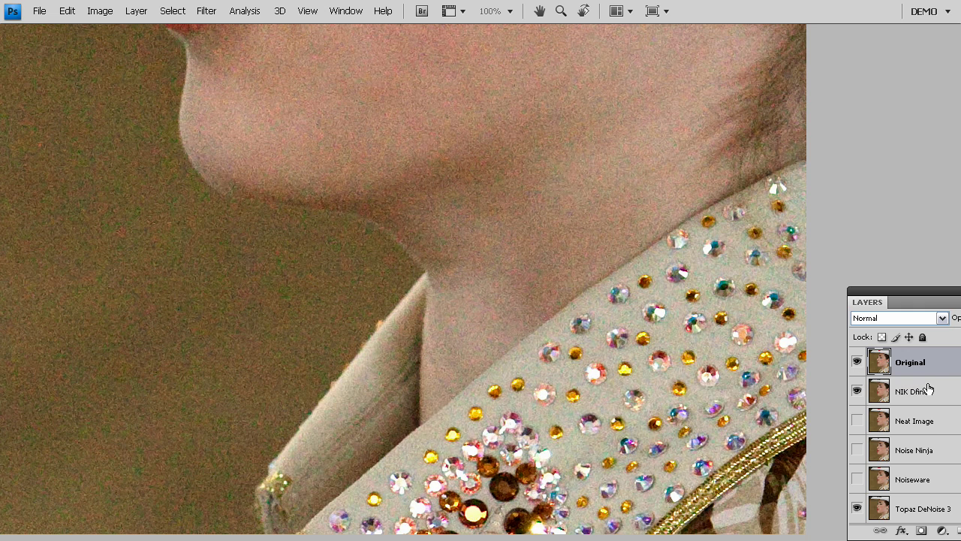
left_click(857, 363)
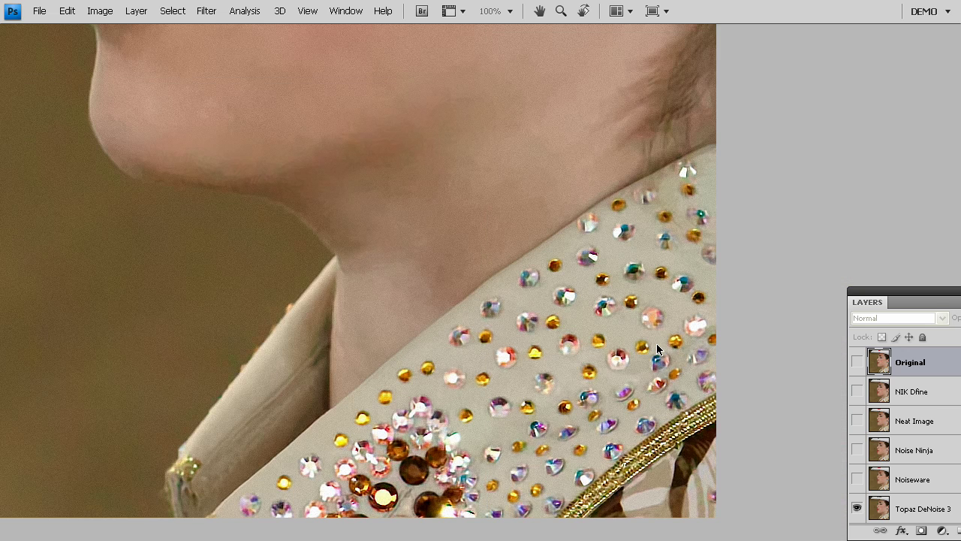
Compare the Original layer with Topaz DeNoise 3 along the lower edge of the hat brim at 600%
left_click_drag(463, 311, 556, 458)
left_click_drag(301, 136, 543, 489)
left_click_drag(382, 288, 433, 333)
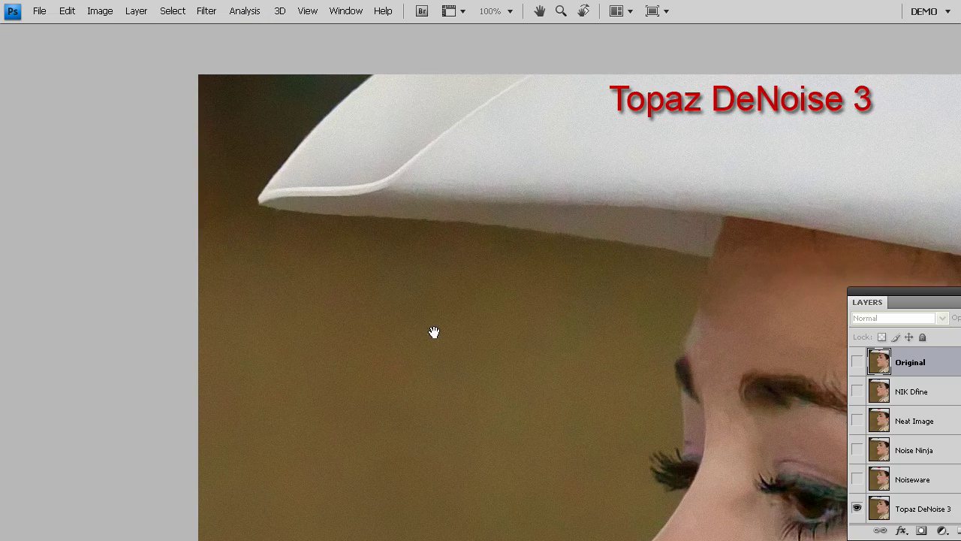
left_click(635, 253)
left_click(857, 362)
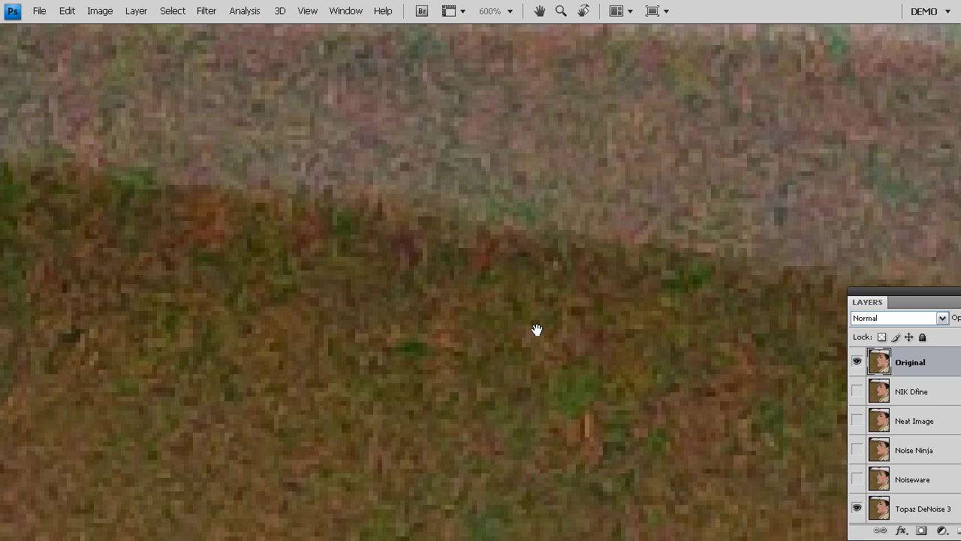
left_click(856, 362)
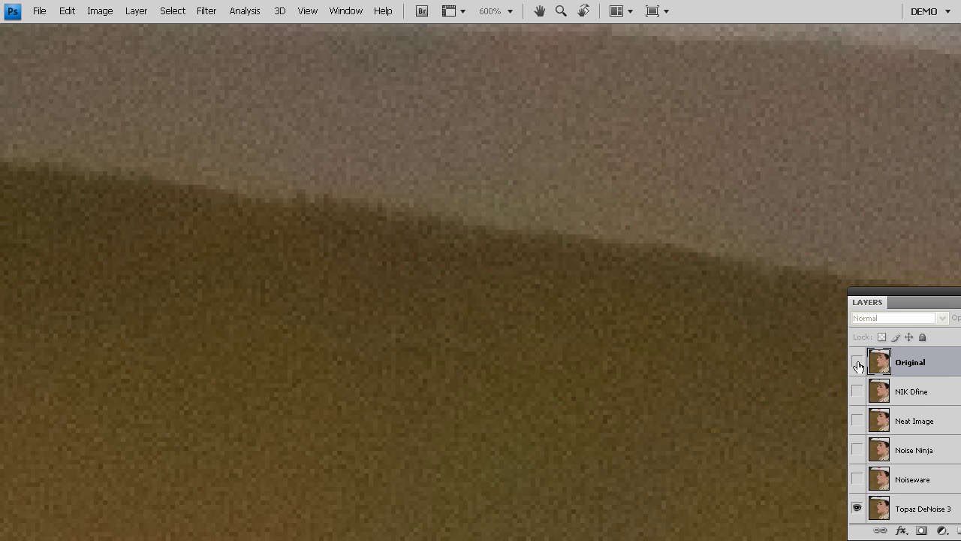
Examine the Neat Image result along the hat brim edge at 400%, and on the face and chin at 100%
left_click(540, 319, "alt")
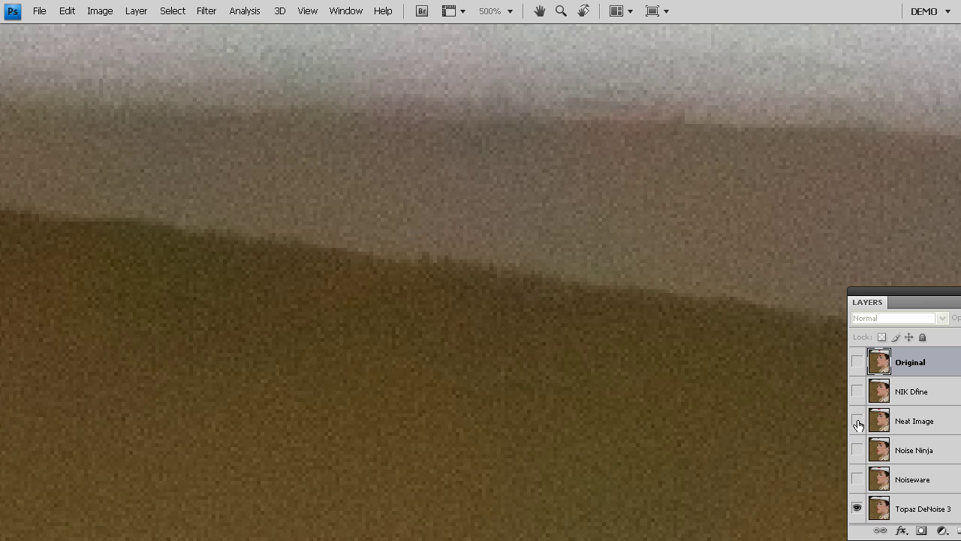
left_click(675, 382, "alt")
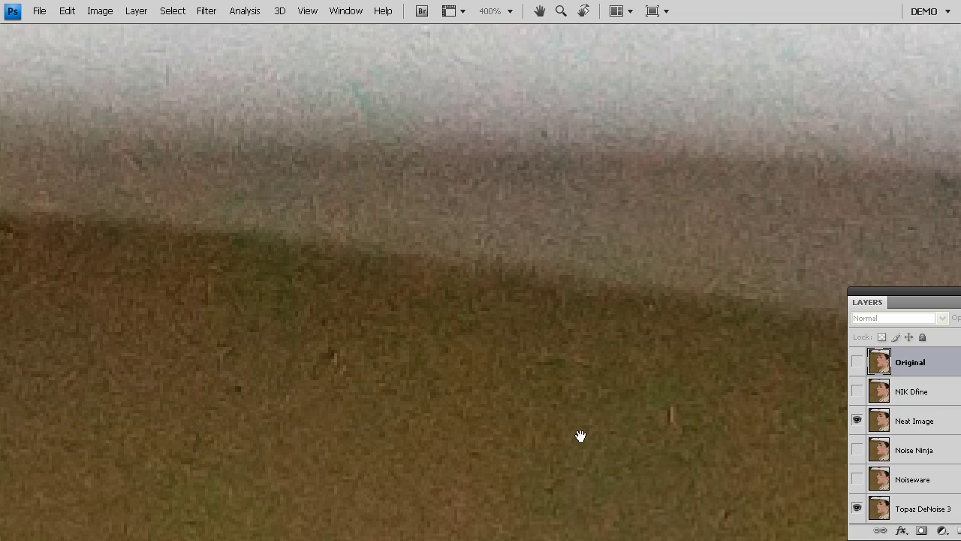
key("ctrl+1")
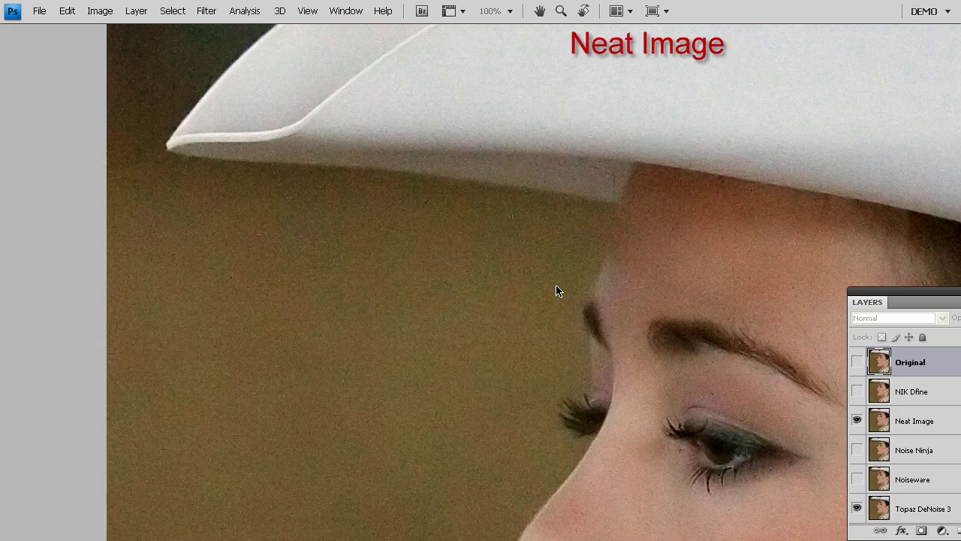
left_click_drag(623, 431, 558, 193)
scroll(593, 337, "down", 4)
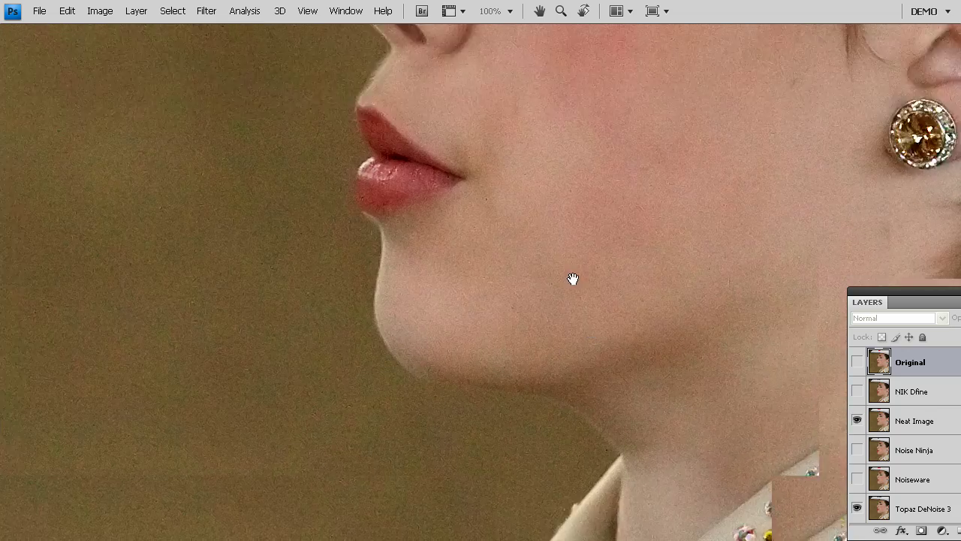
Compare the Neat Image layer with Topaz DeNoise 3 at 1200% on the edge between neck and collar, leaving Neat Image hidden
key("z")
left_click(661, 453)
left_click(676, 439)
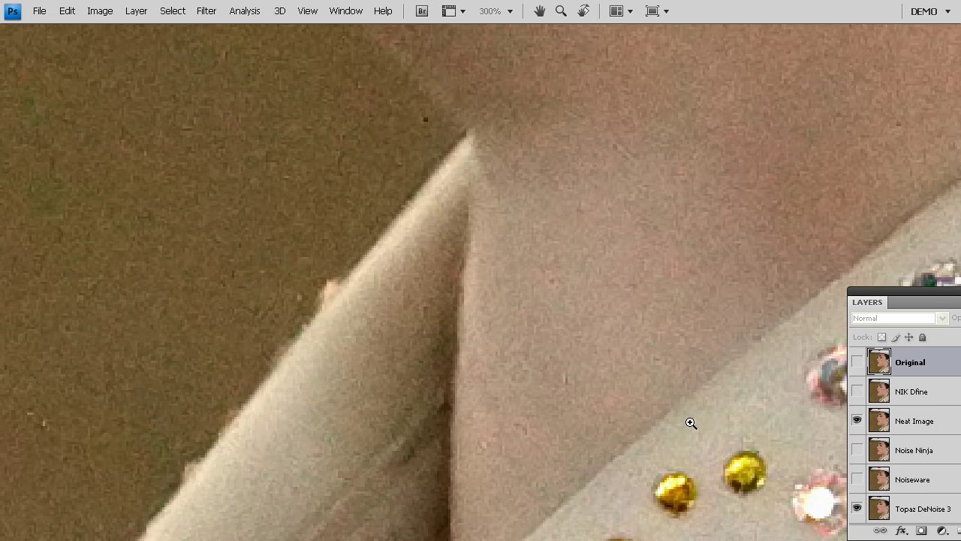
left_click(690, 420)
left_click(691, 420)
left_click(693, 421)
left_click(695, 421)
left_click(697, 418)
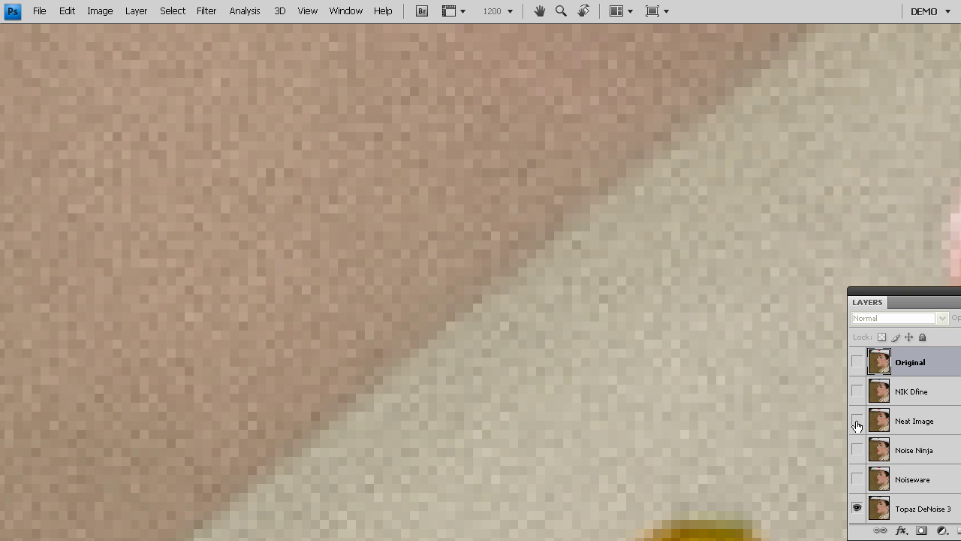
left_click(856, 422)
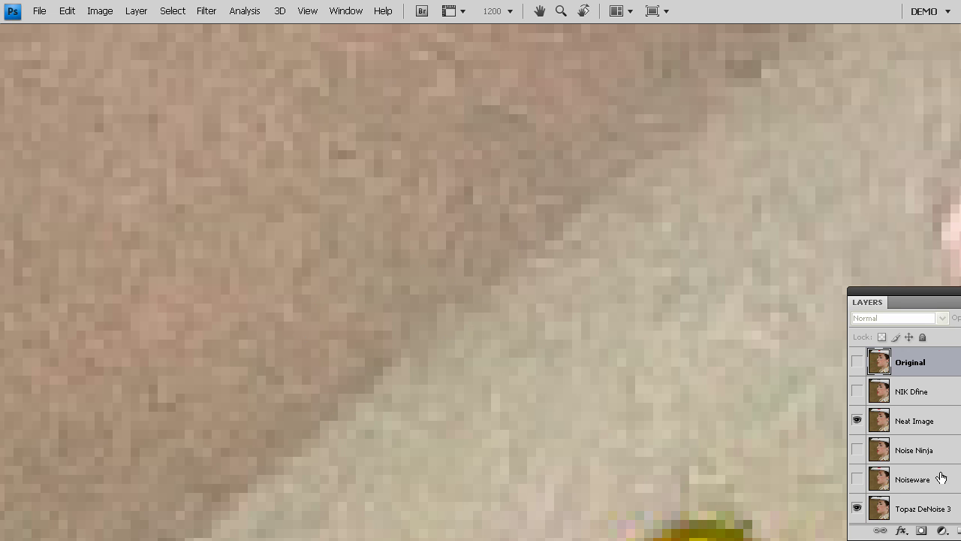
left_click(856, 421)
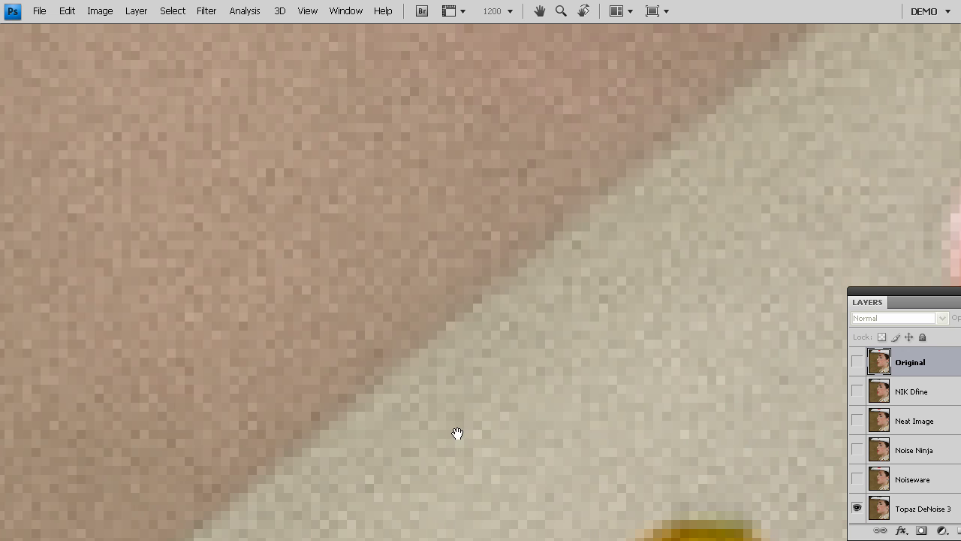
Compare Neat Image with Topaz DeNoise 3 beside the gold rhinestone at the collar edge, and return to 100% with Neat Image hidden
left_click_drag(457, 433, 647, 255)
left_click_drag(407, 392, 567, 250)
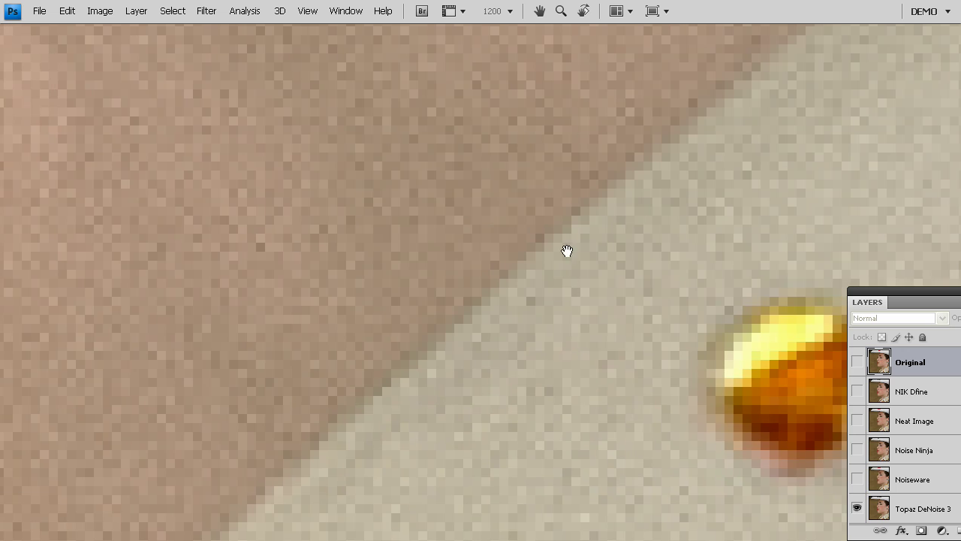
left_click(857, 421)
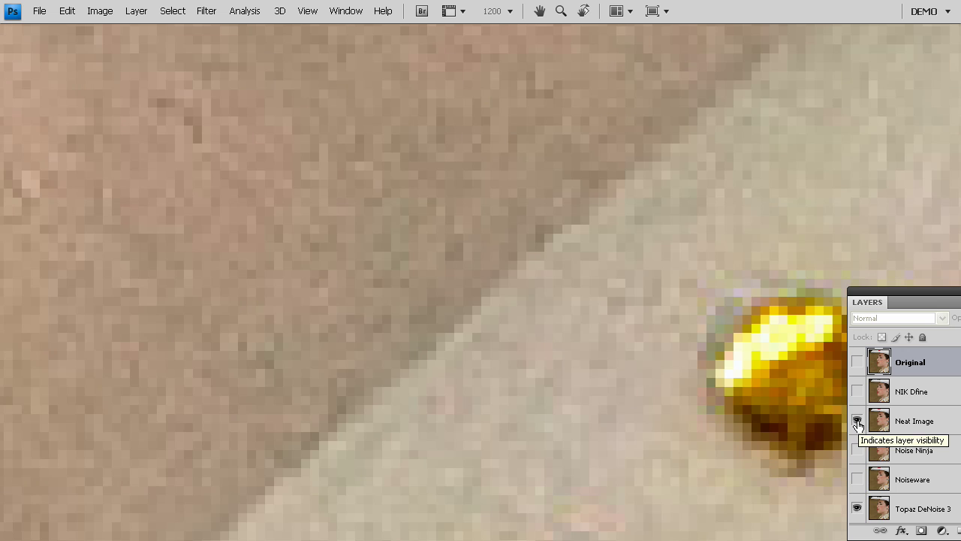
left_click(857, 421)
key("ctrl+1")
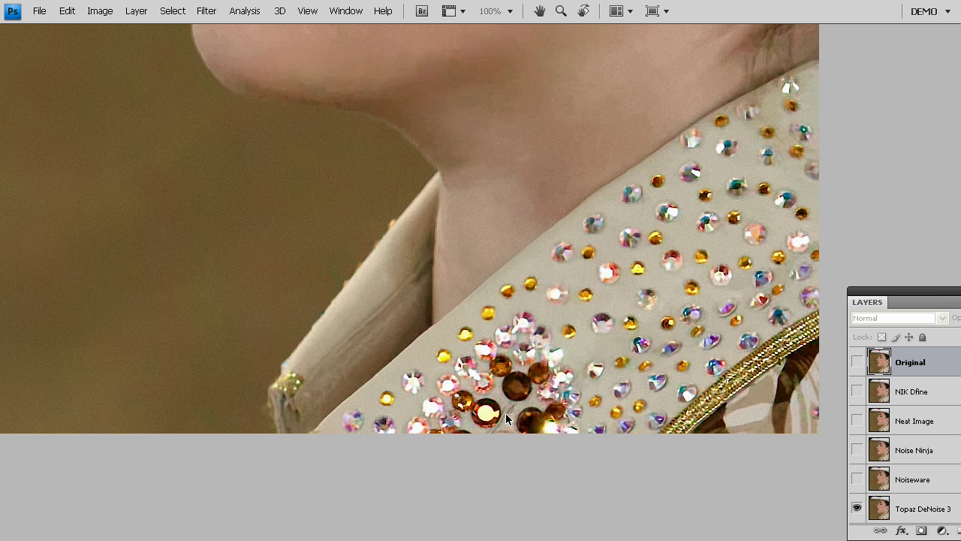
Compare the Noise Ninja layer with Topaz DeNoise 3 at 800% along the neck and collar edge, and return to 100% with Noise Ninja hidden
left_click(856, 450)
left_click(577, 232)
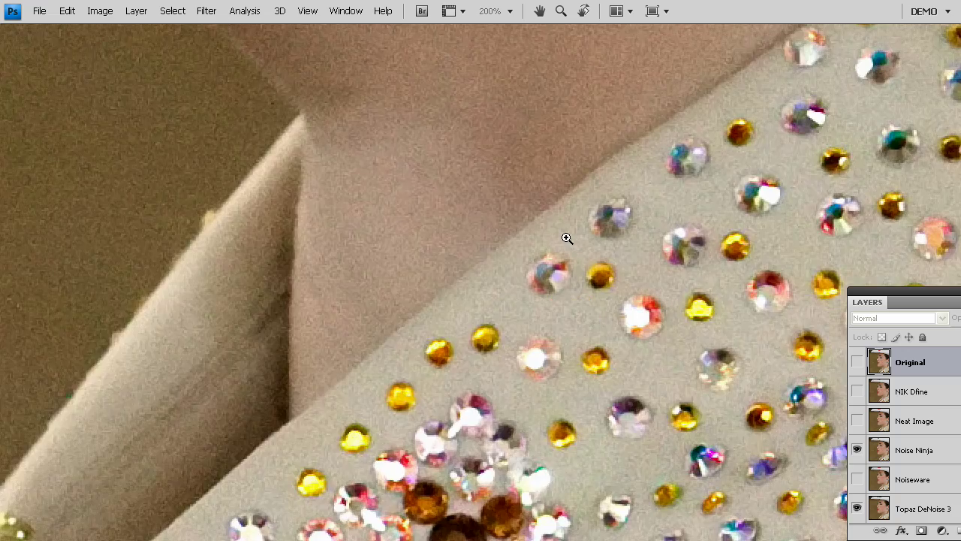
left_click(560, 235)
left_click(558, 232)
left_click(558, 222)
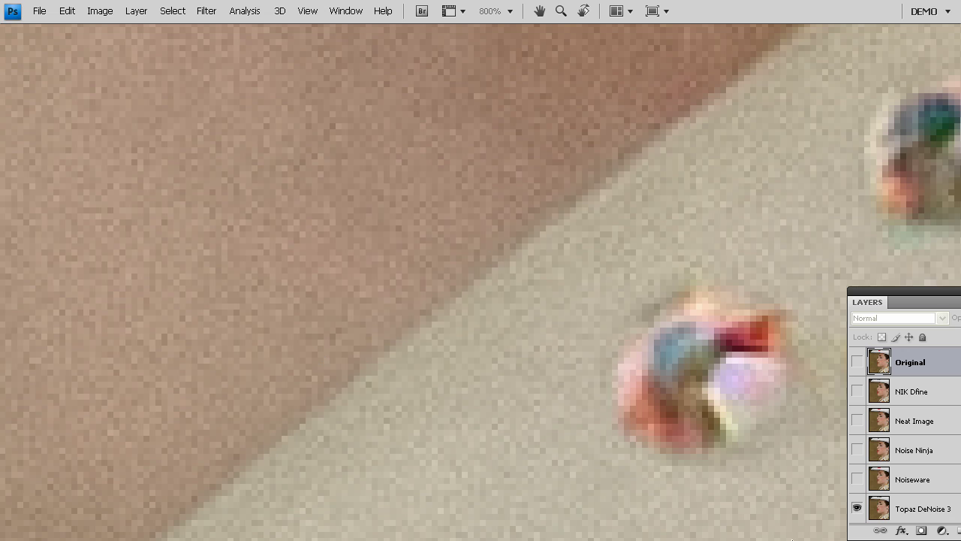
key("ctrl+1")
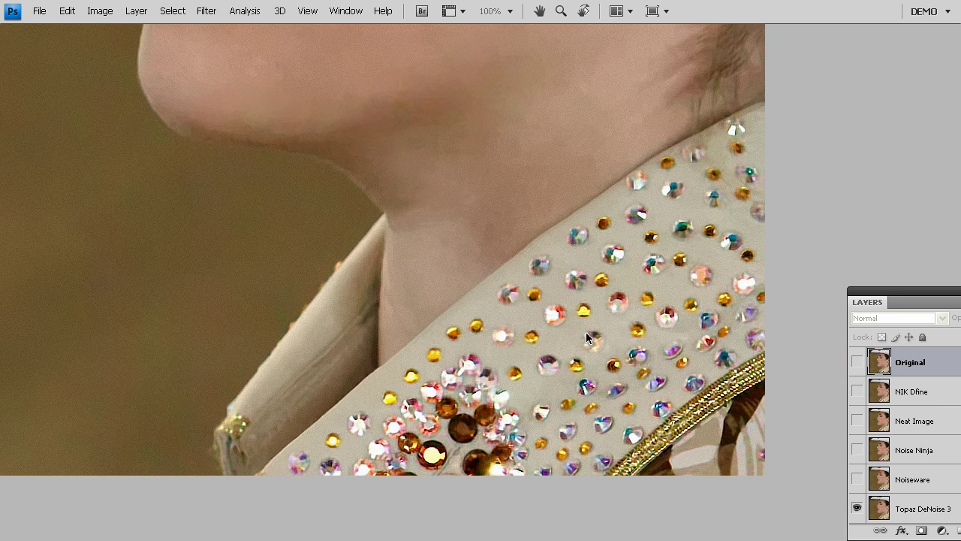
Compare the Noiseware layer with Topaz DeNoise 3 at 800% along the neck and collar edge, and return to 100% with Noiseware hidden
left_click_drag(463, 239, 584, 311)
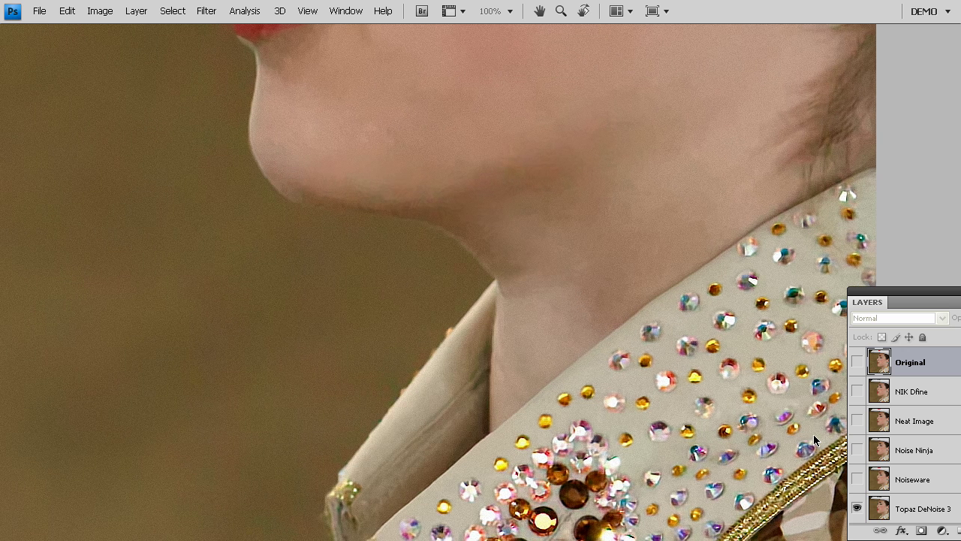
left_click(856, 480)
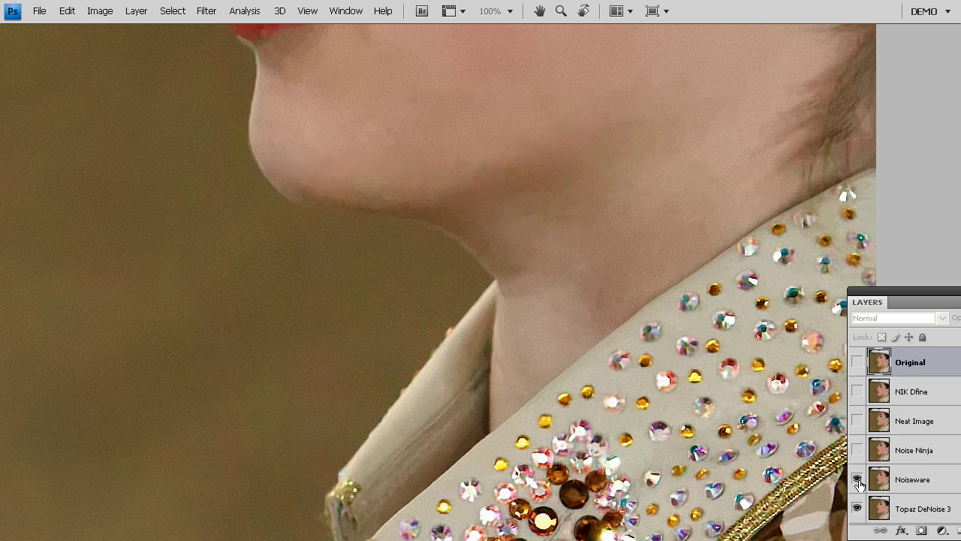
left_click(576, 370, "ctrl")
left_click(615, 370, "ctrl")
left_click(618, 367)
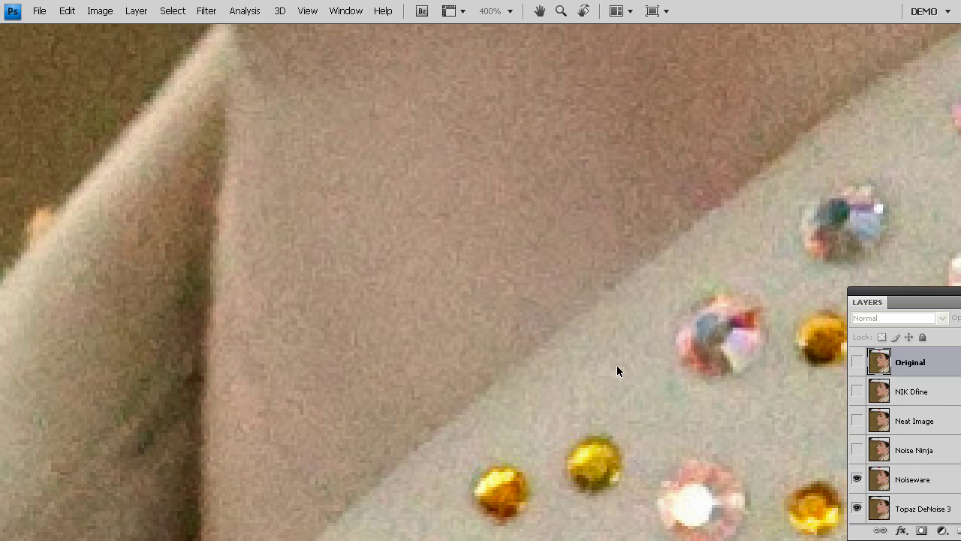
left_click(629, 314, "ctrl")
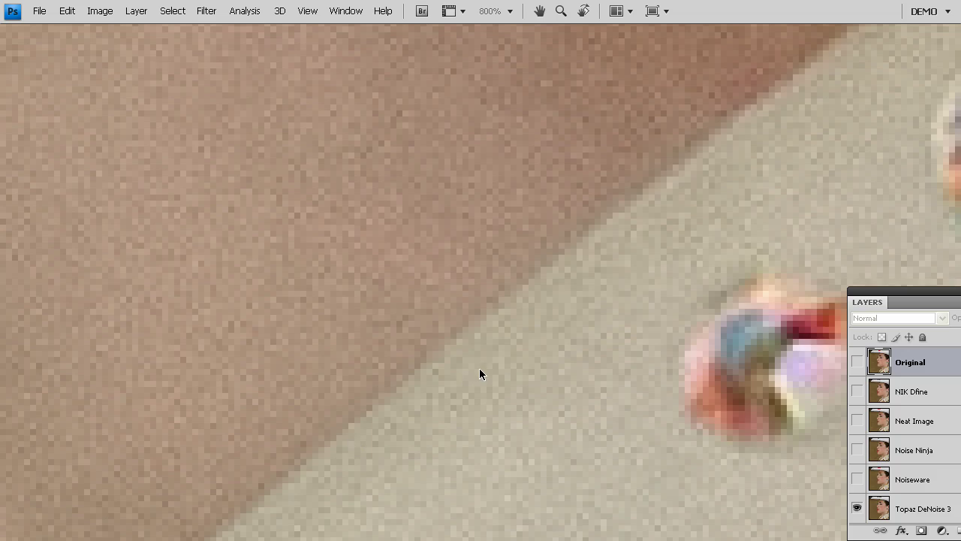
key("ctrl+1")
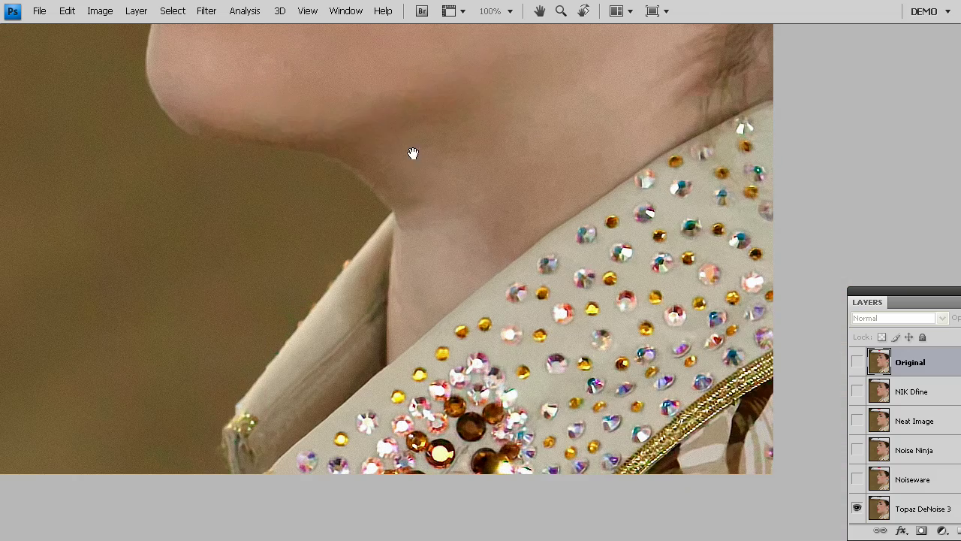
Examine the pointed tip of the hat brim at 400%, showing Noiseware, Noise Ninja, Neat Image and NIK Dfine in turn over Topaz DeNoise 3
left_click_drag(412, 153, 623, 502)
left_click_drag(388, 107, 530, 321)
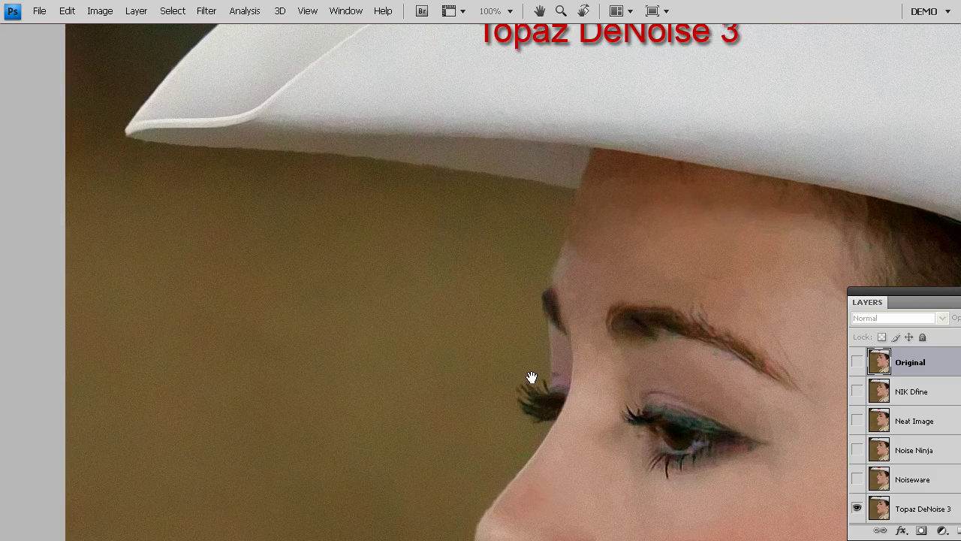
left_click(442, 182, "ctrl")
left_click(441, 182, "ctrl")
left_click_drag(498, 217, 519, 343)
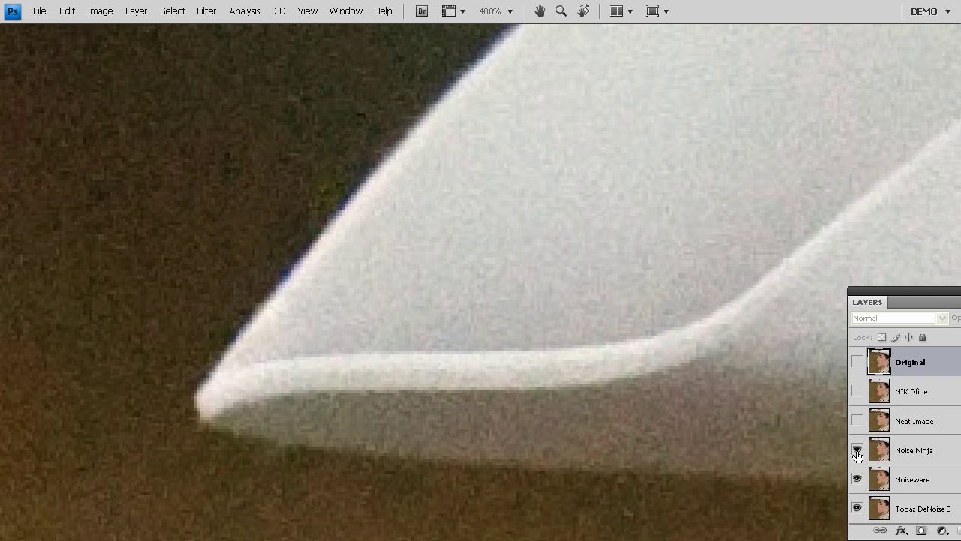
left_click(857, 421)
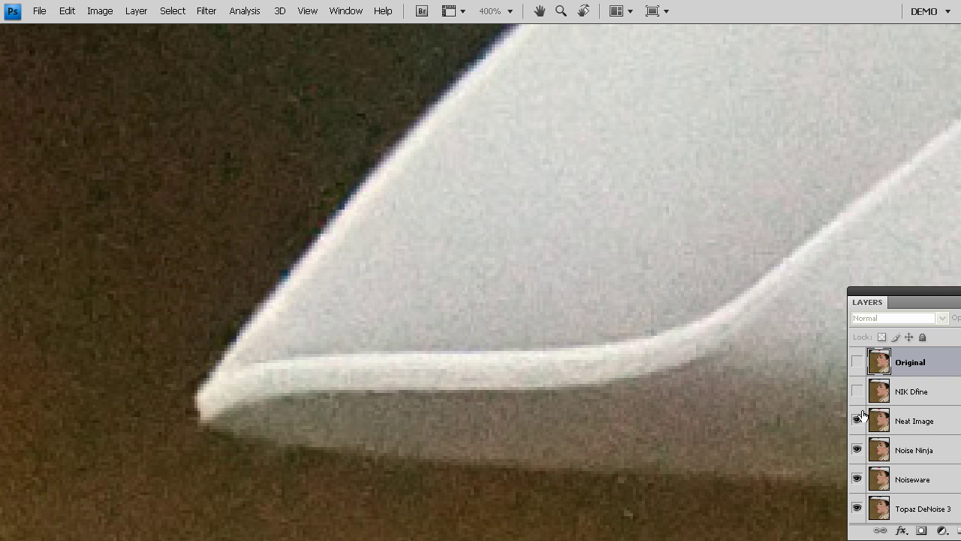
left_click(856, 391)
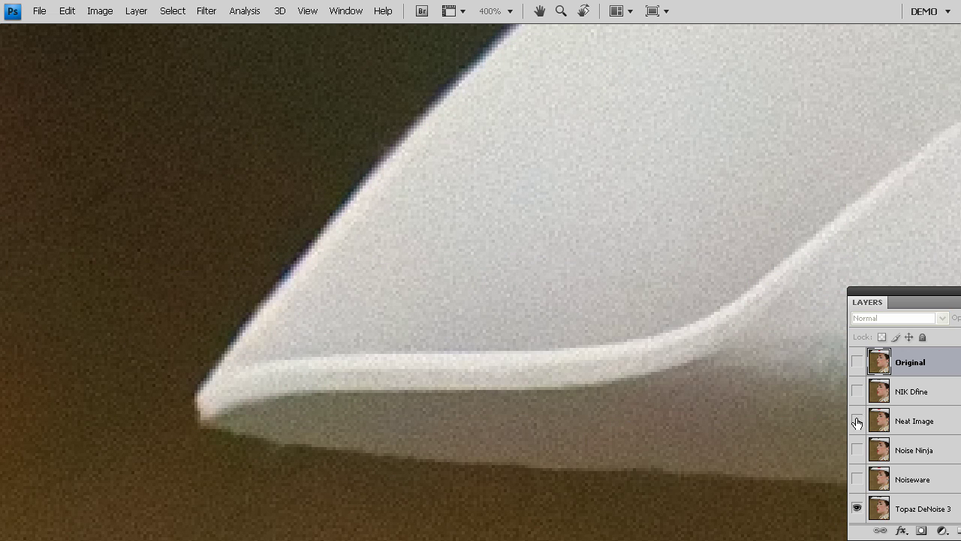
Compare NIK Dfine, Neat Image and Noise Ninja one at a time with Topaz DeNoise 3 at the hat brim tip, leaving only Topaz visible
left_click(857, 391)
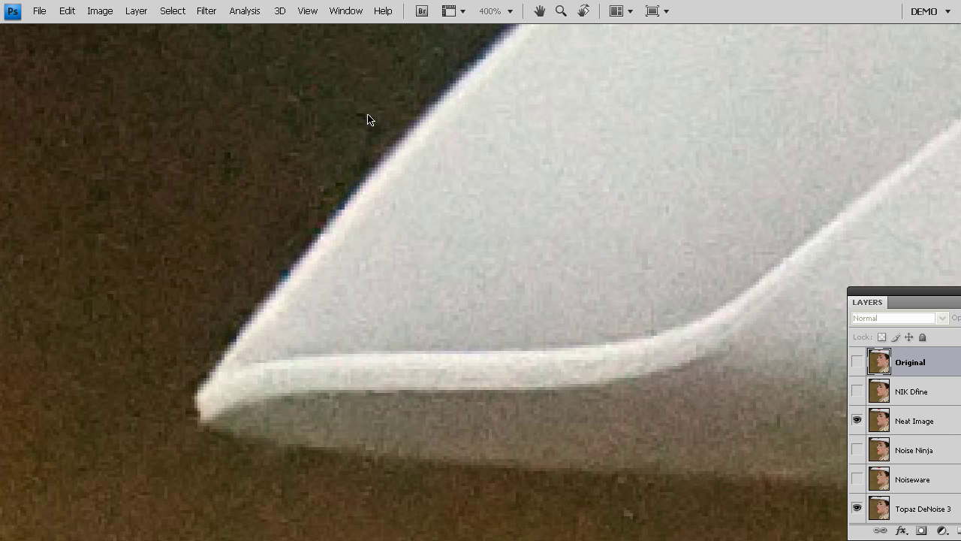
left_click(857, 420)
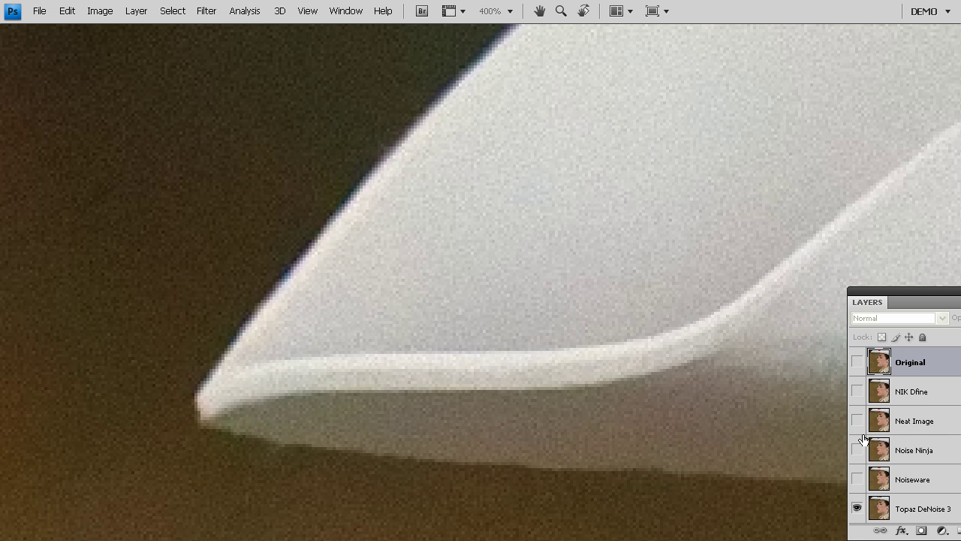
left_click(857, 450)
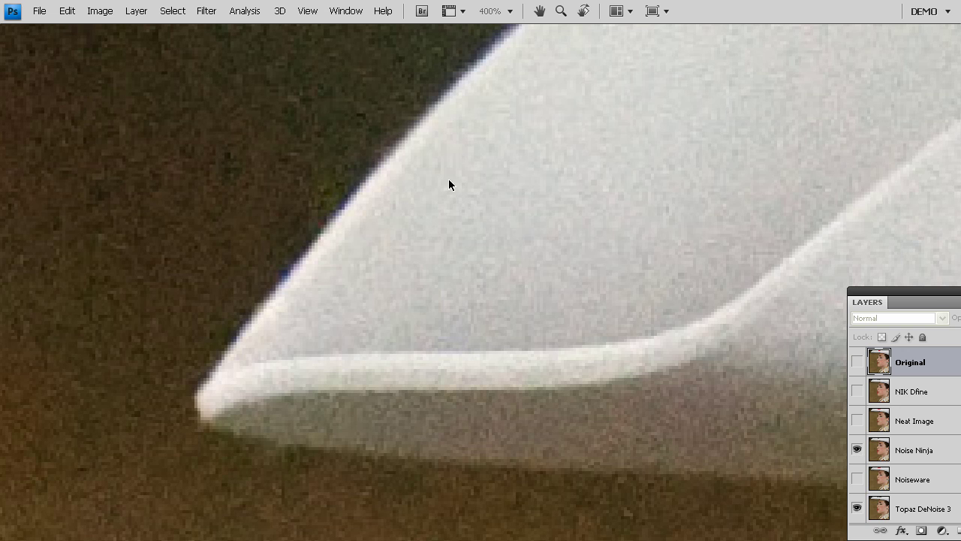
left_click(855, 453)
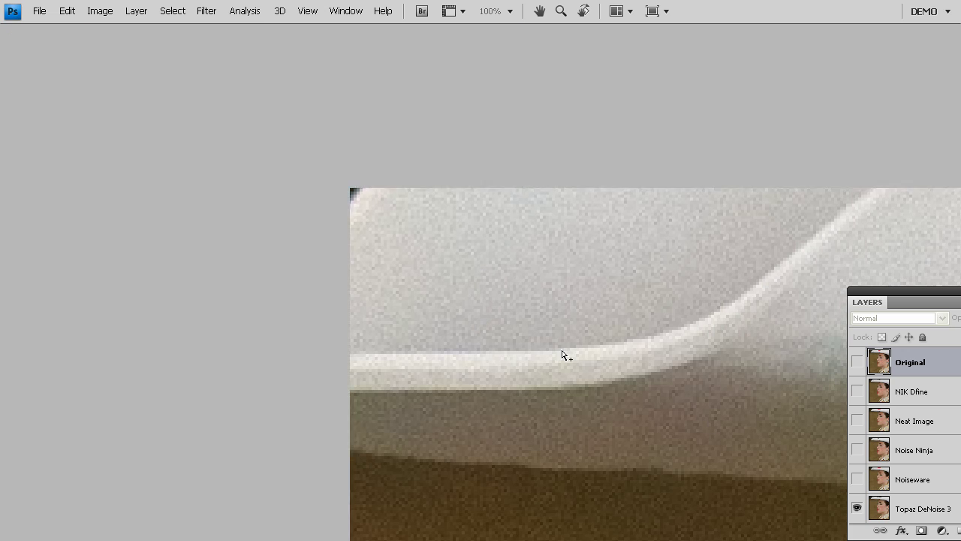
Compare the Original layer with Topaz DeNoise 3 on the hat and eyes at 100%, and view the whole portrait with Original hidden
left_click_drag(686, 379, 303, 225)
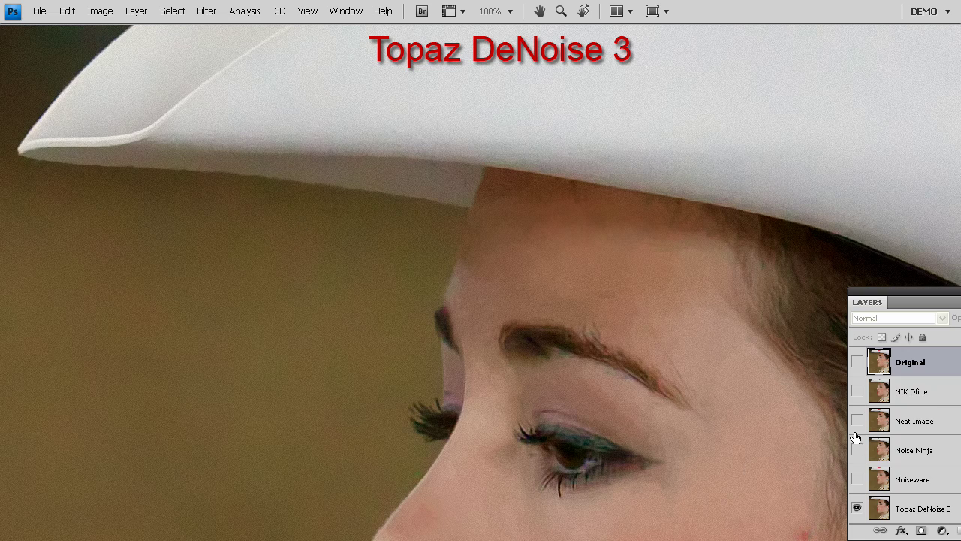
left_click(857, 362)
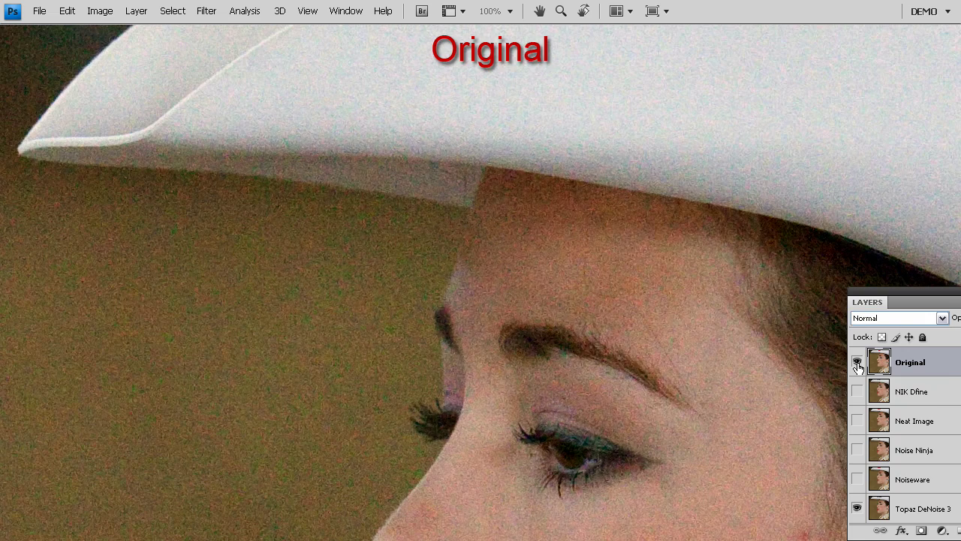
left_click(857, 362)
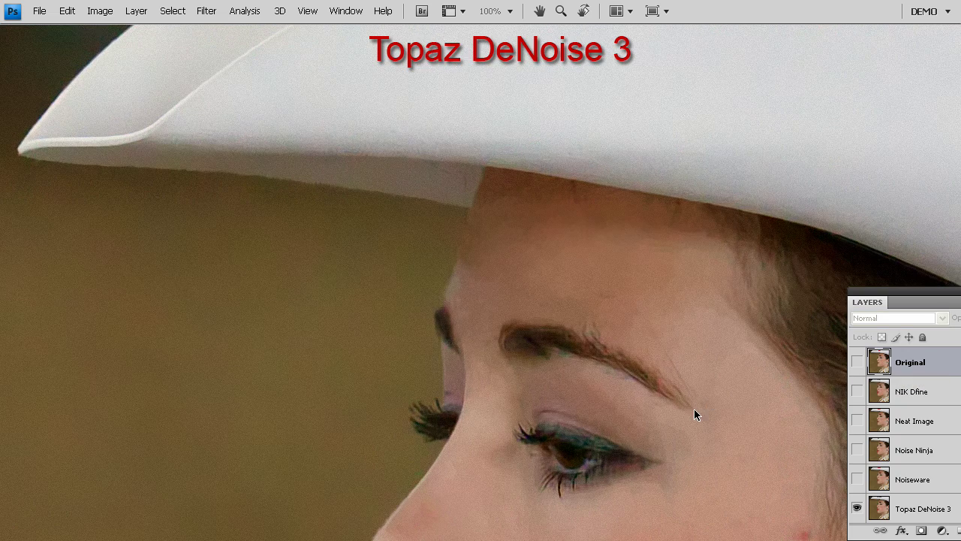
key("ctrl+0")
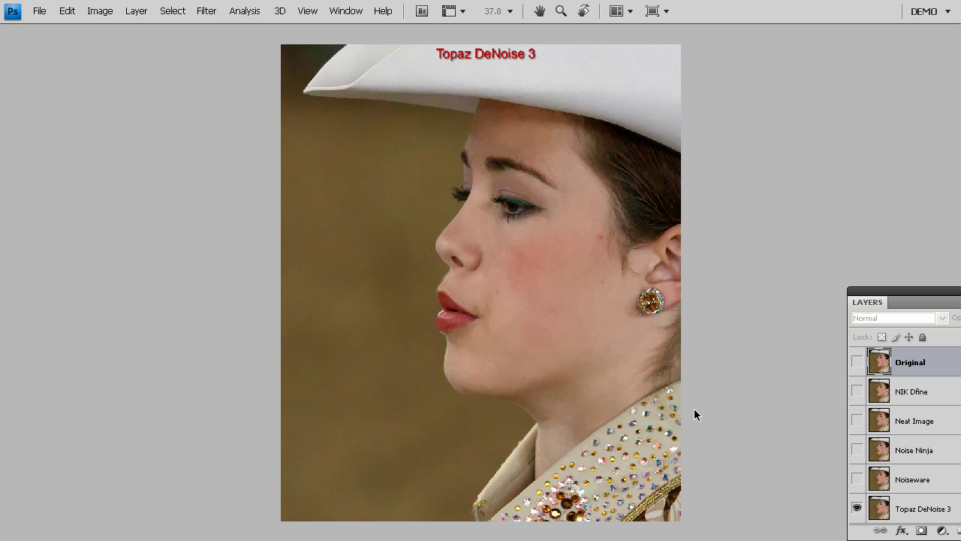